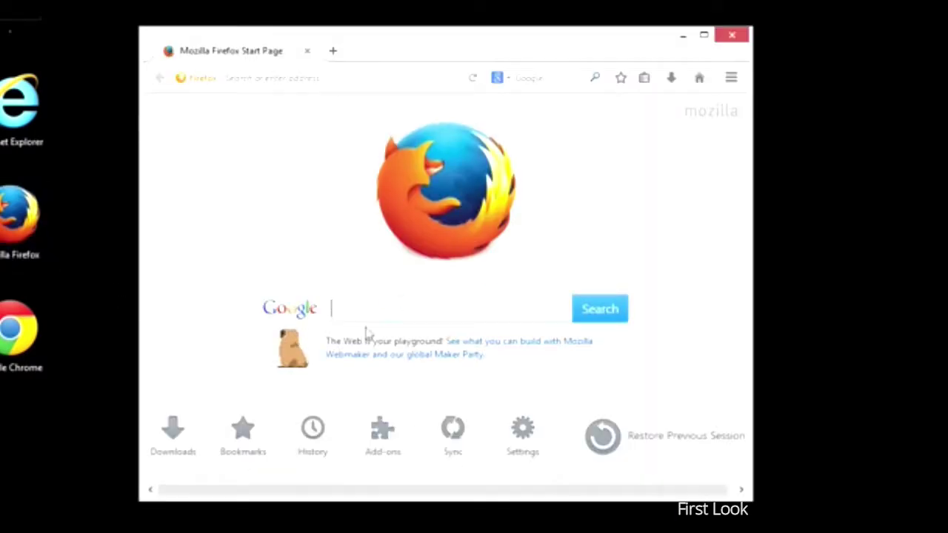
Search Google for 'download mixxx' and open the official mixxx.org download result
click(356, 309)
text(d)
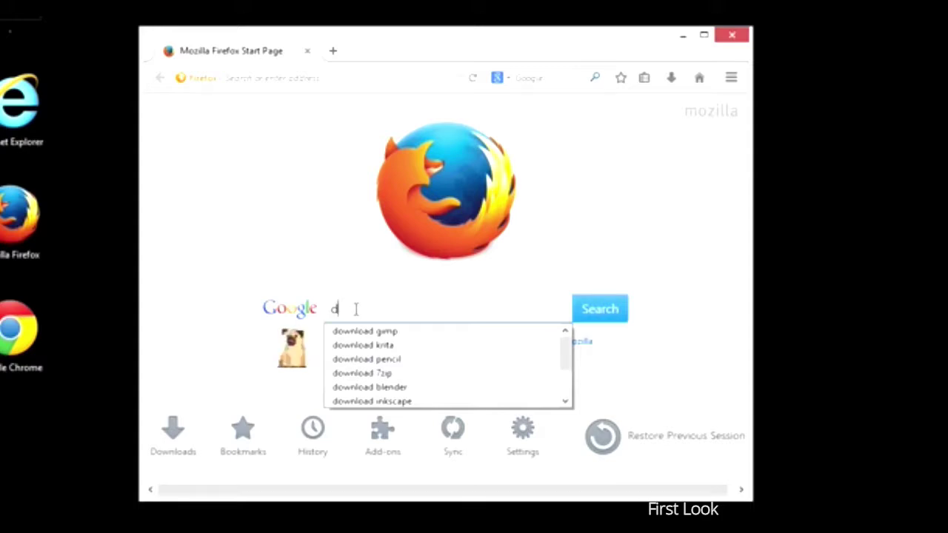
text(ownl)
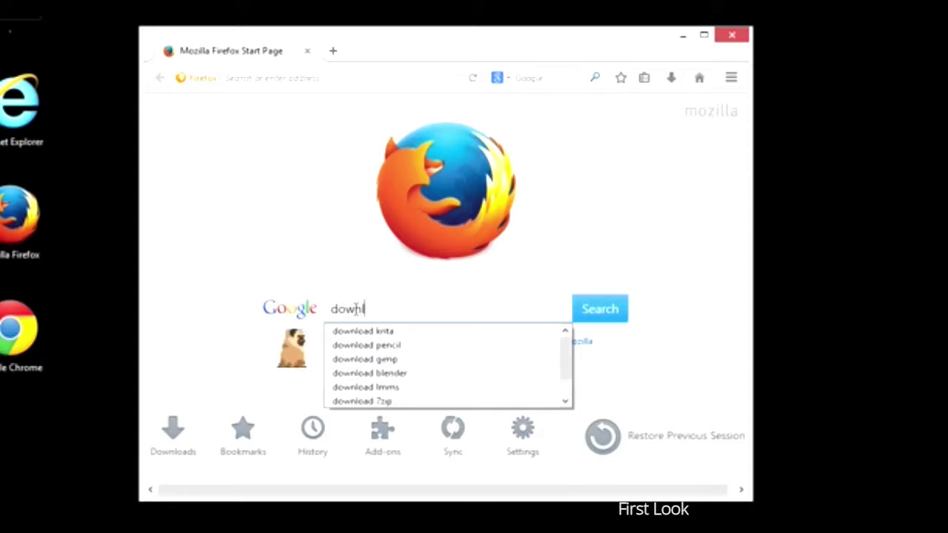
text(oad )
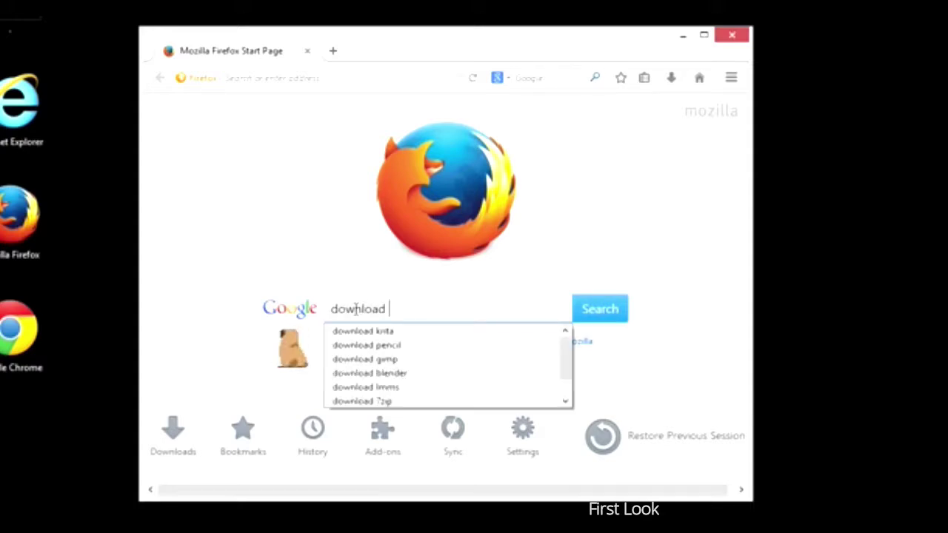
text(mixxx)
key(Return)
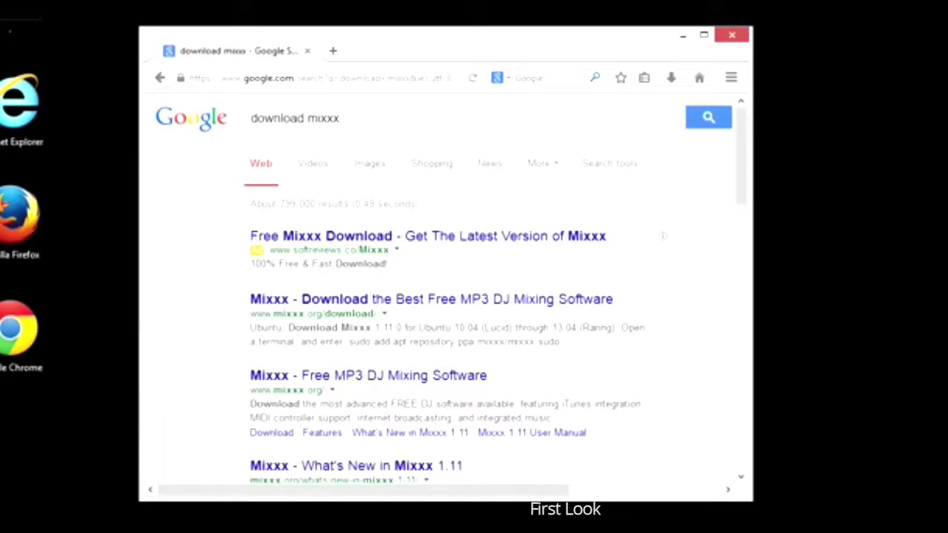
click(295, 250)
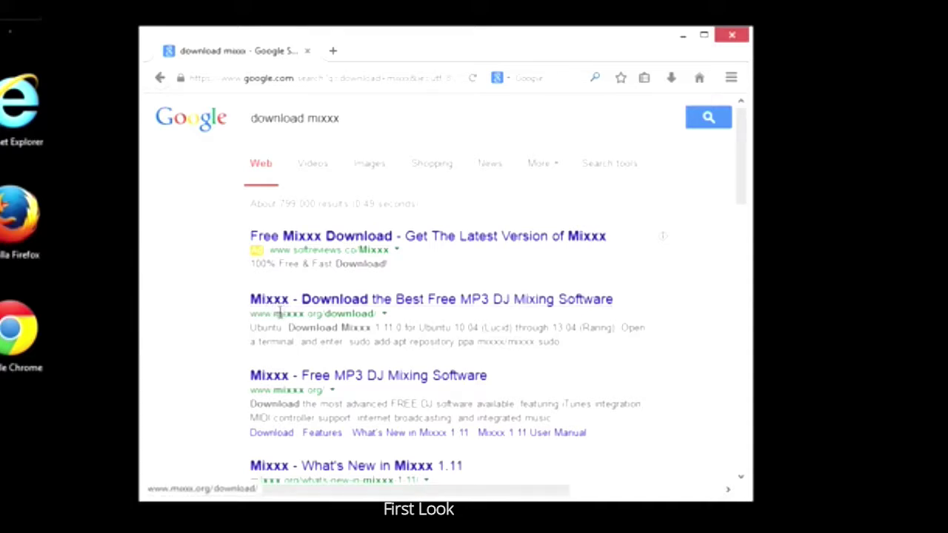
Open the mixxx.org download page and choose Mixxx 1.11.0 for 64-bit Windows
click(333, 301)
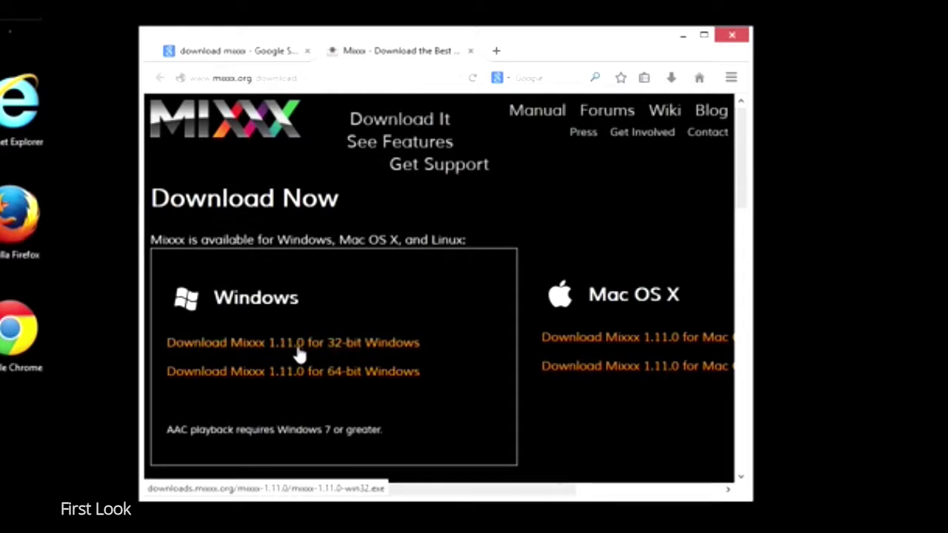
click(246, 378)
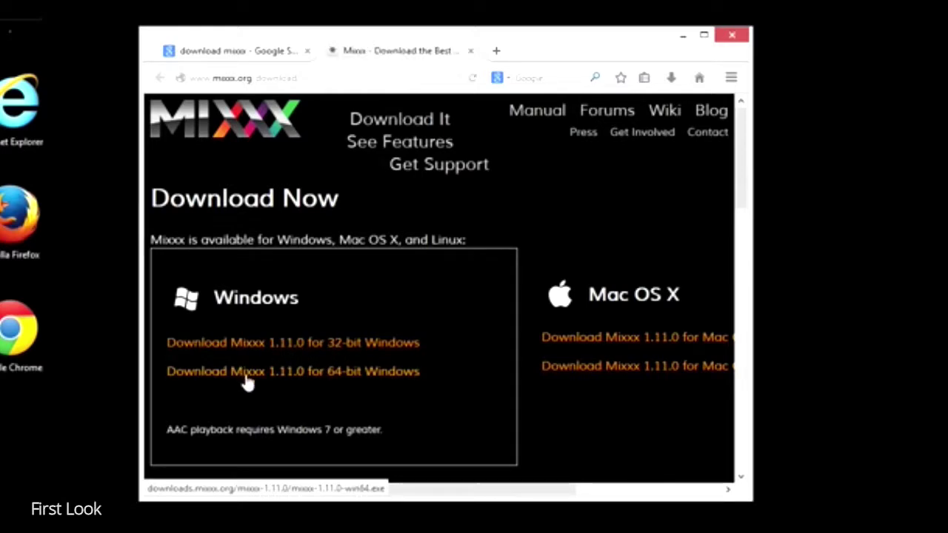
Save mixxx-1.11.0-win64.exe, check its download progress, then bring up File Explorer
click(565, 239)
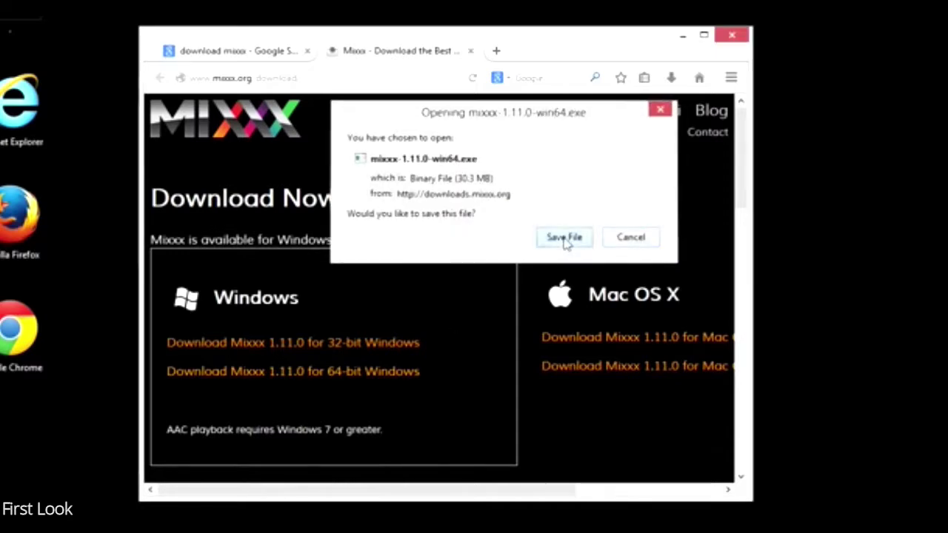
click(670, 84)
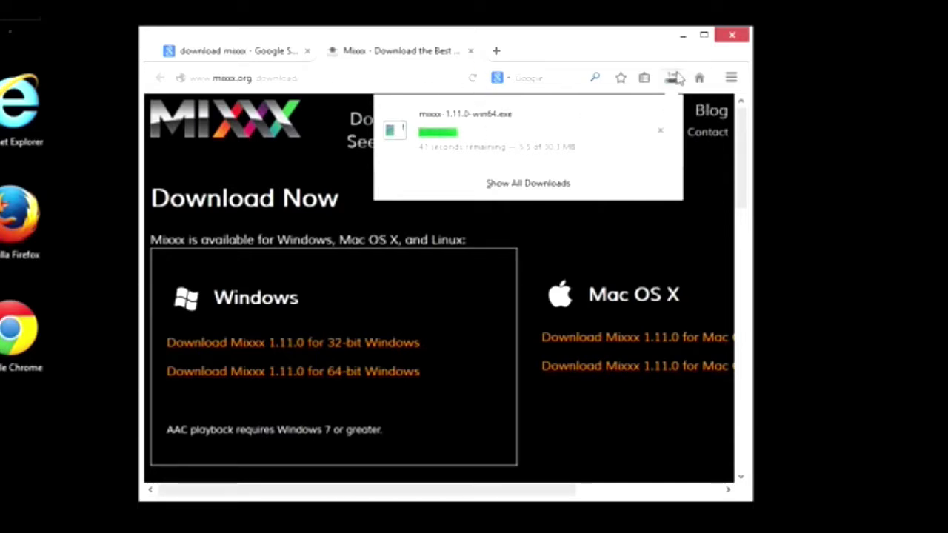
click(675, 77)
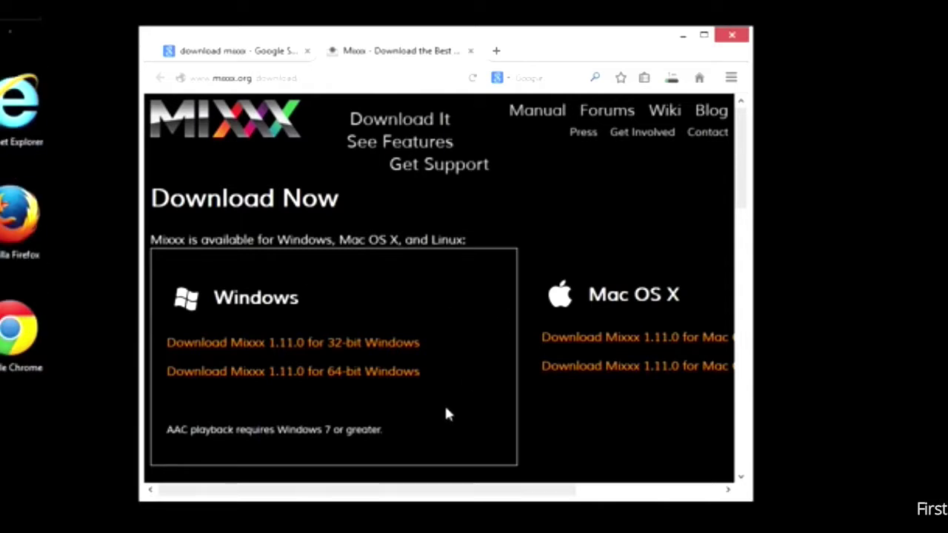
click(671, 78)
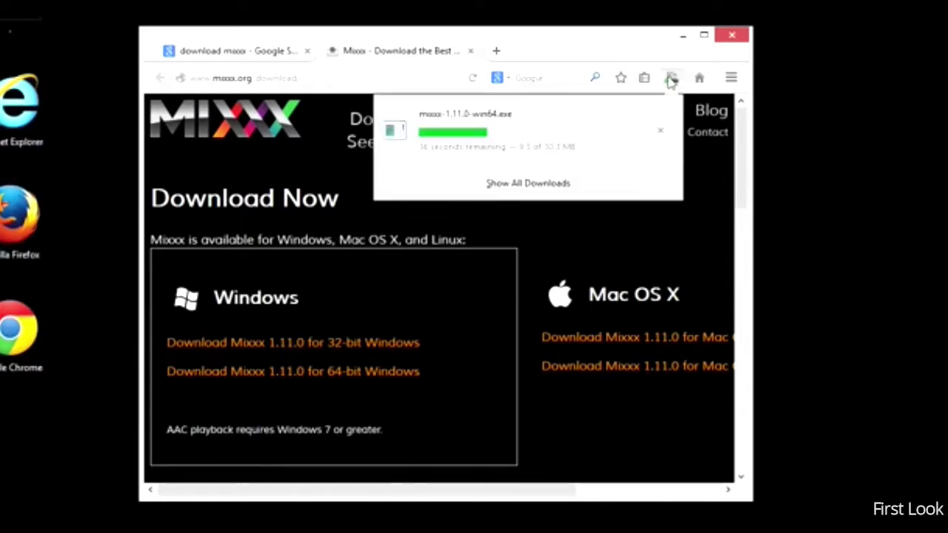
click(555, 64)
click(62, 493)
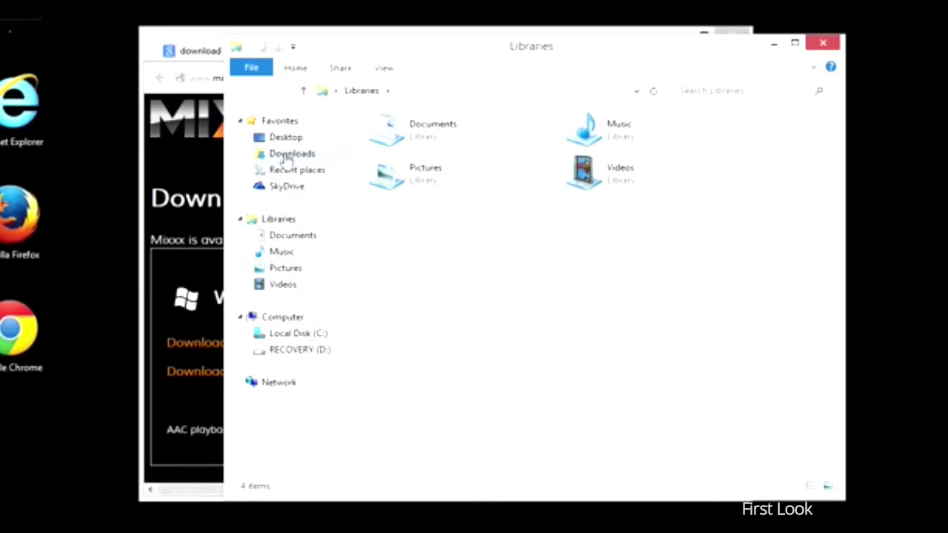
Find the mixxx-1.11.0-win64 installer in the Downloads folder, then minimize File Explorer
click(289, 155)
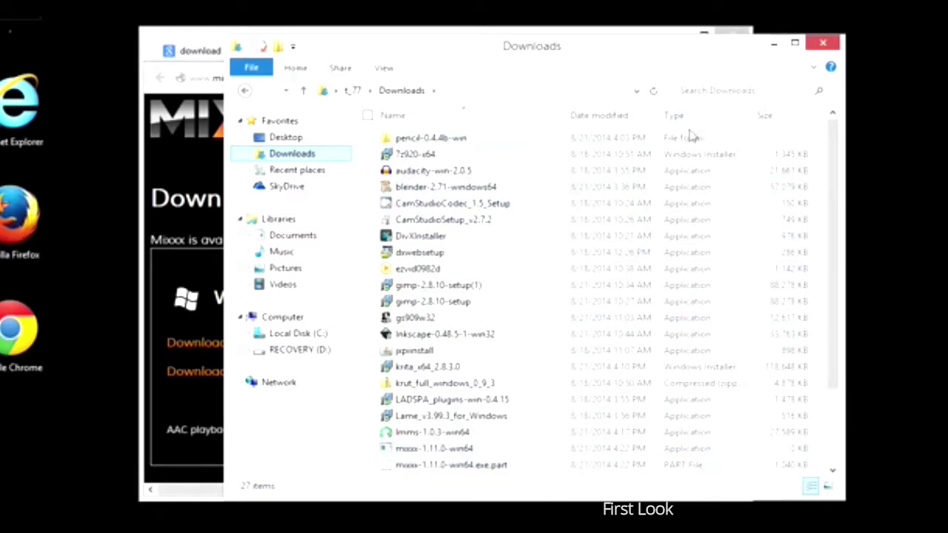
click(773, 46)
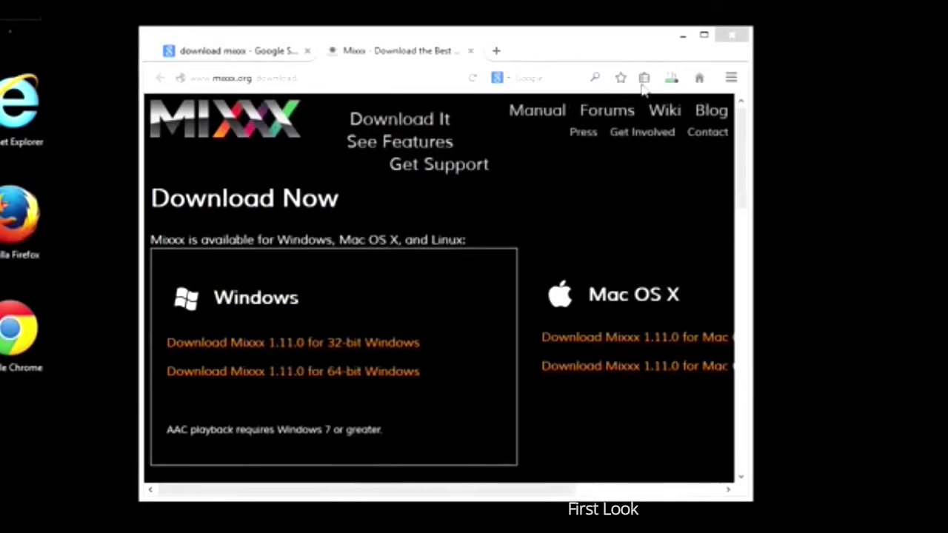
Launch the finished 30.3 MB mixxx-1.11.0-win64.exe from Firefox's Downloads list
click(672, 78)
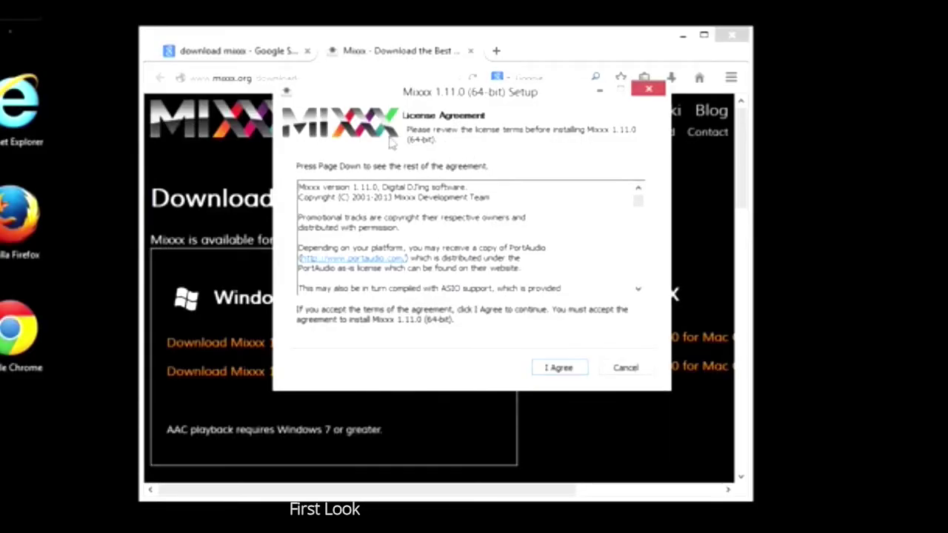
Accept the license, install for anyone using this computer, and keep all components
click(550, 374)
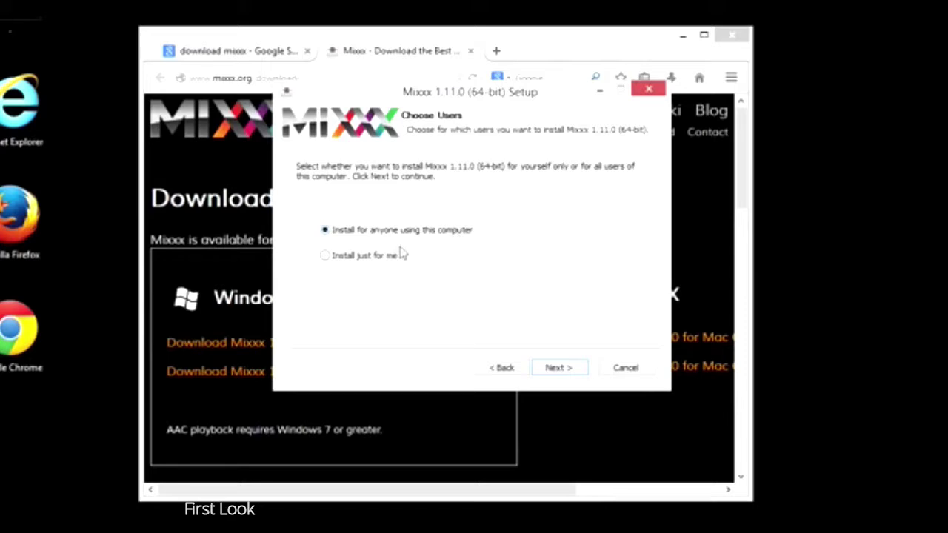
click(353, 258)
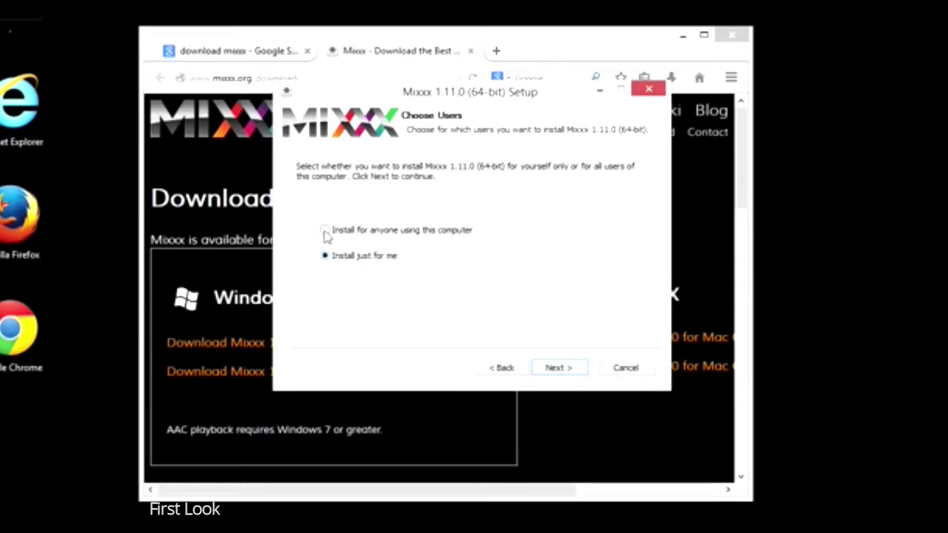
click(325, 230)
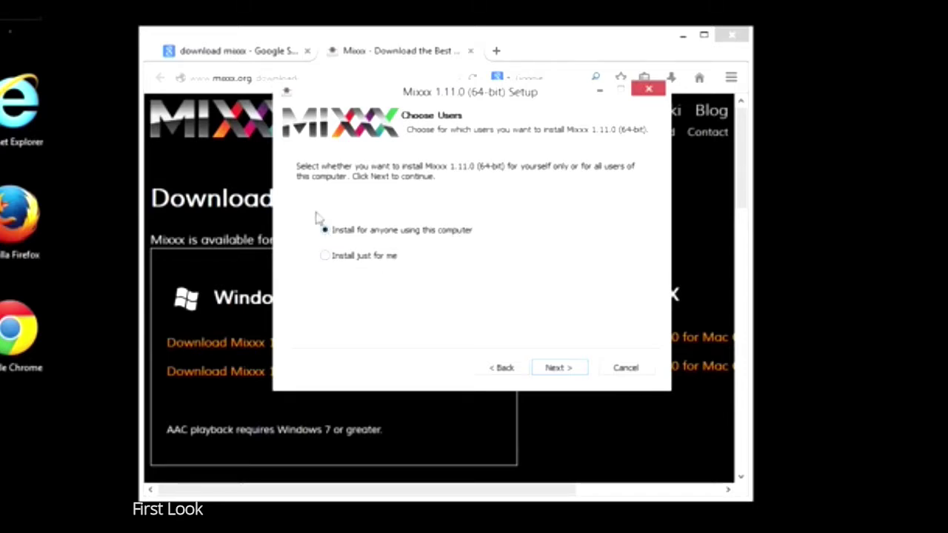
click(558, 368)
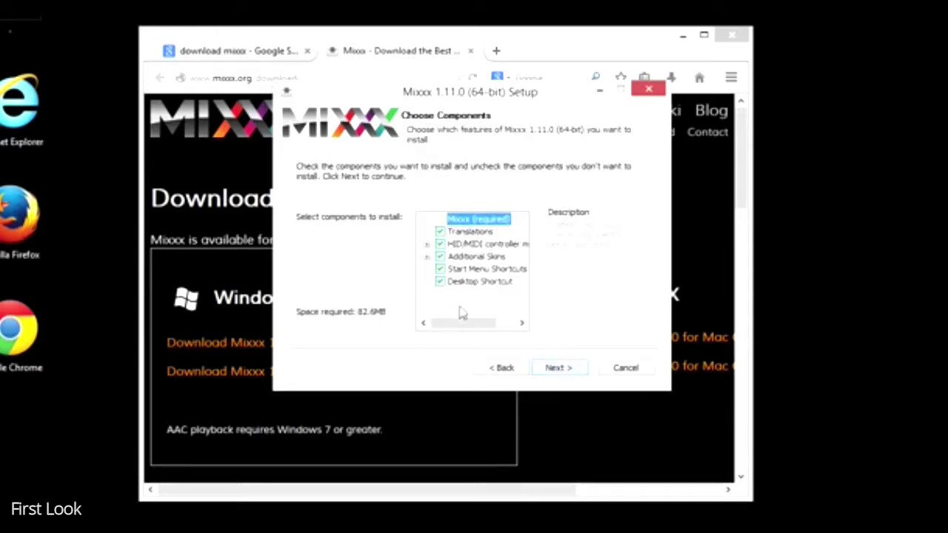
click(552, 367)
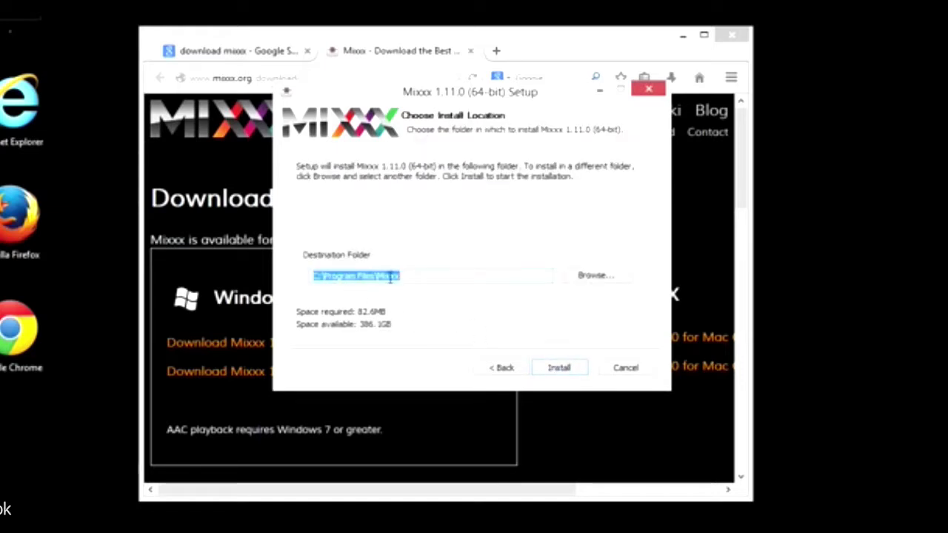
Install Mixxx 1.11.0 into C:\Program Files\Mixxx and close the completed installer
click(557, 371)
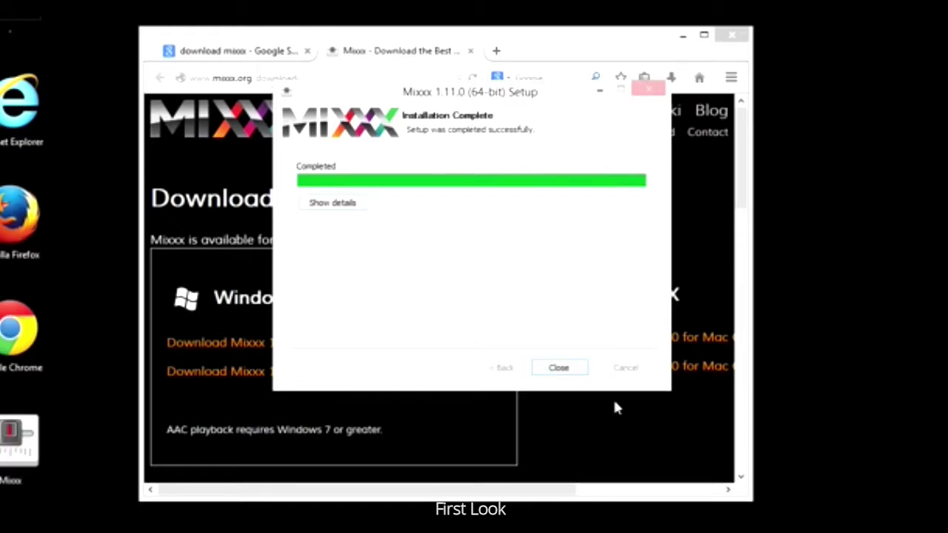
click(560, 373)
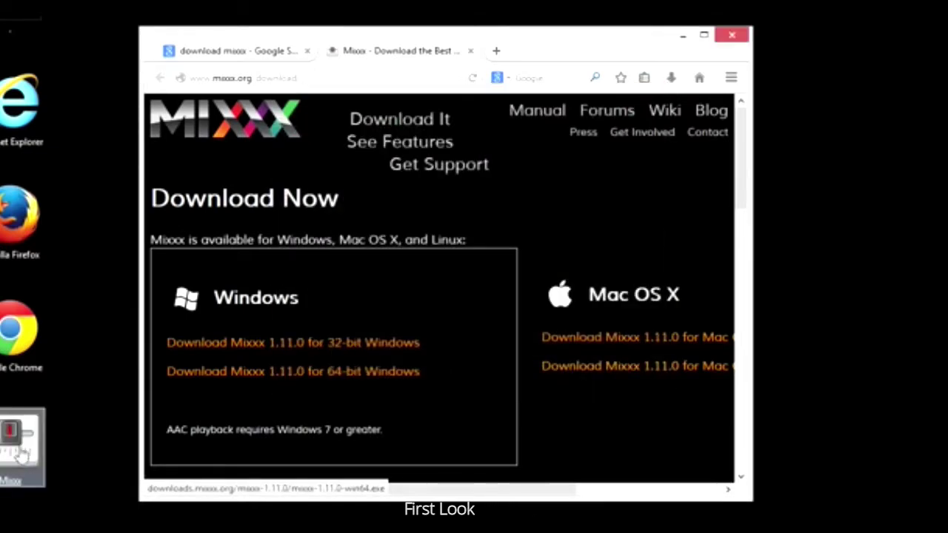
Minimize Firefox and launch Mixxx from the desktop apps on the Windows 8 Start screen
click(689, 40)
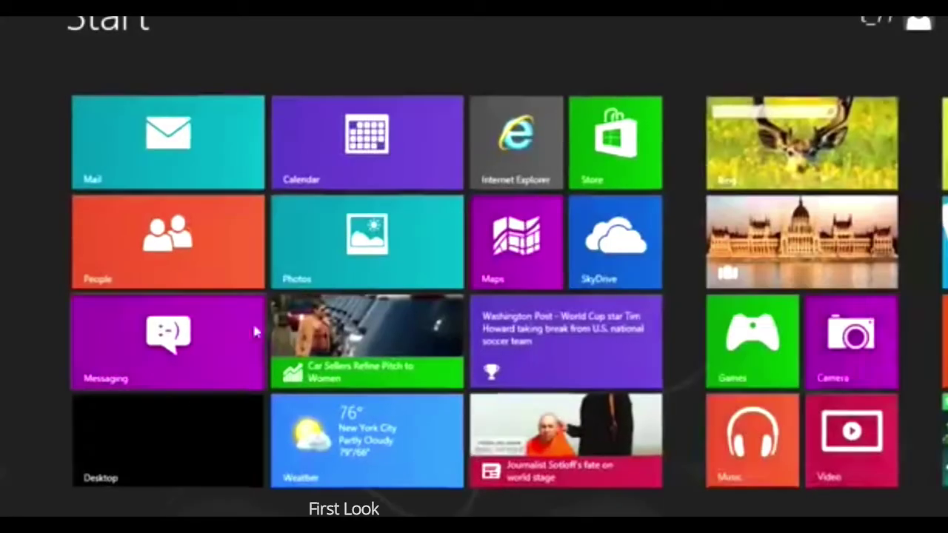
scroll(415, 222, down, 5)
scroll(478, 223, down, 4)
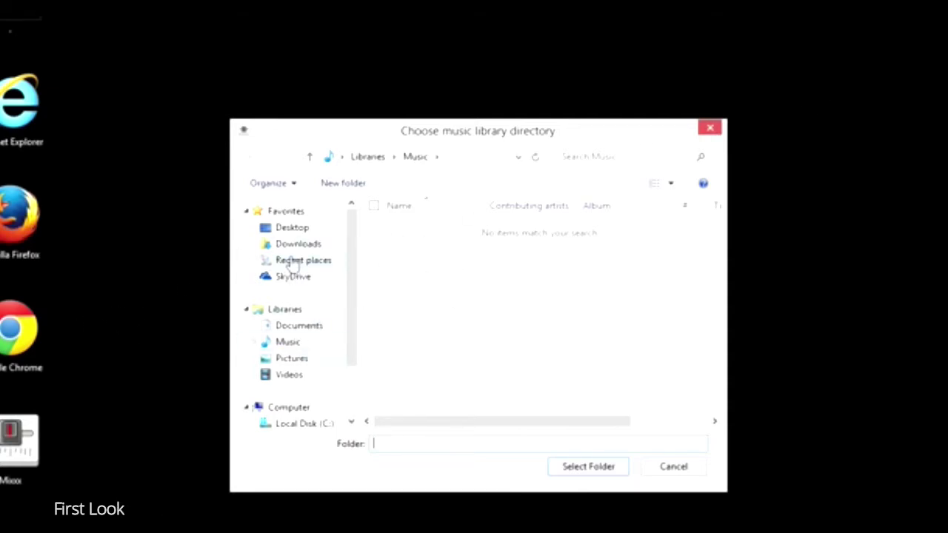
Choose Libraries > Music as the Mixxx library folder and reposition the window while it scans
click(285, 342)
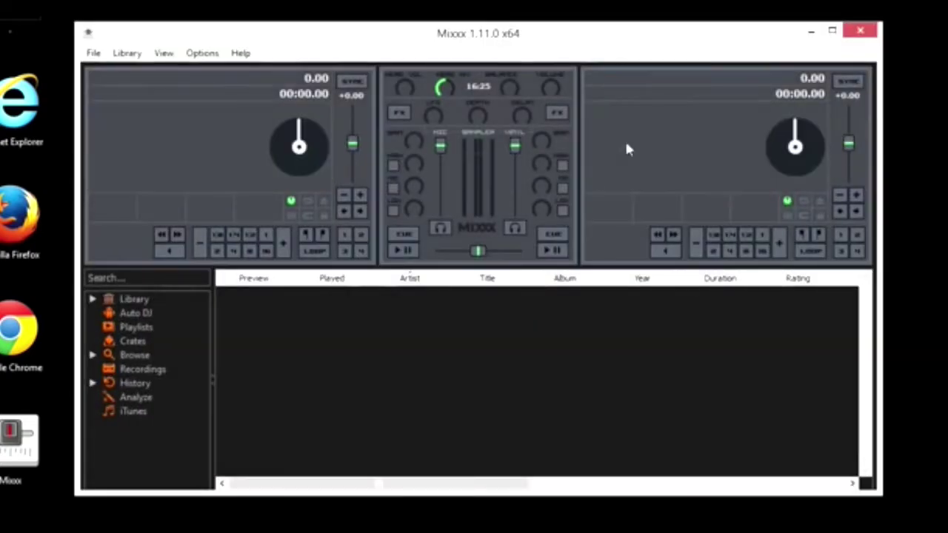
drag(570, 41, 591, 63)
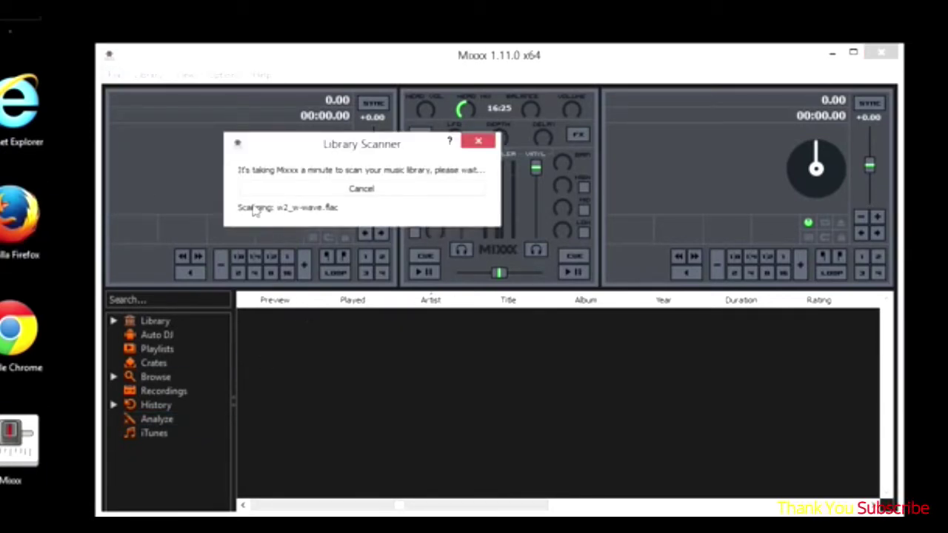
Load bass_acid02 onto deck 1 and bass_punch01 onto deck 2
click(357, 191)
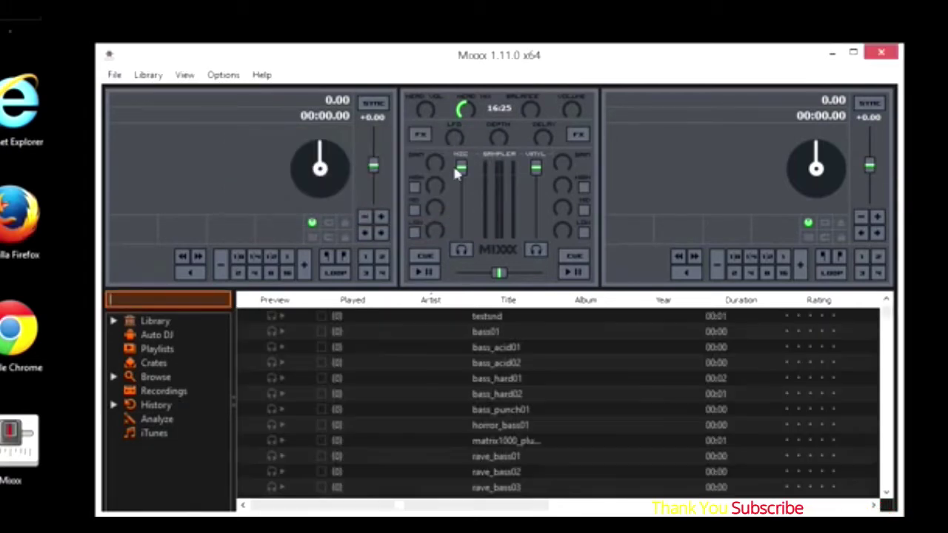
click(511, 362)
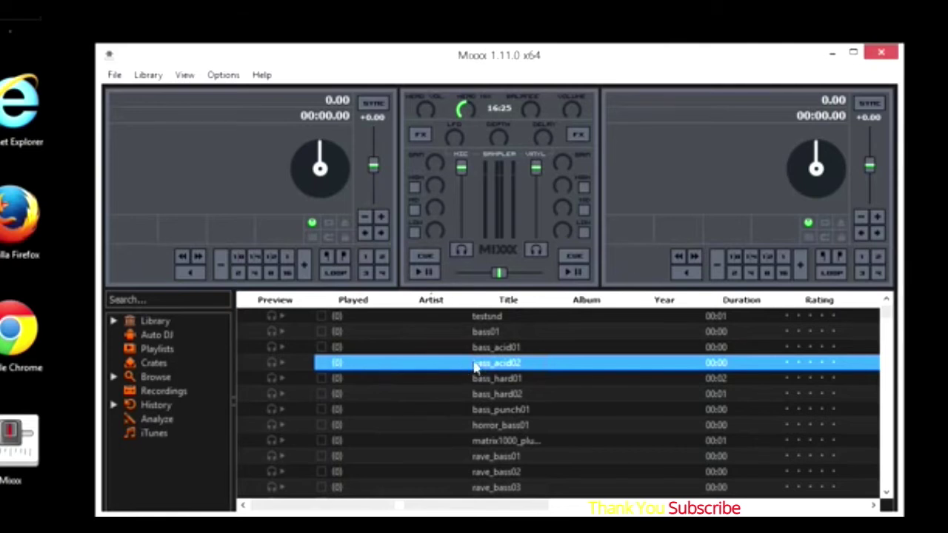
drag(481, 369, 271, 193)
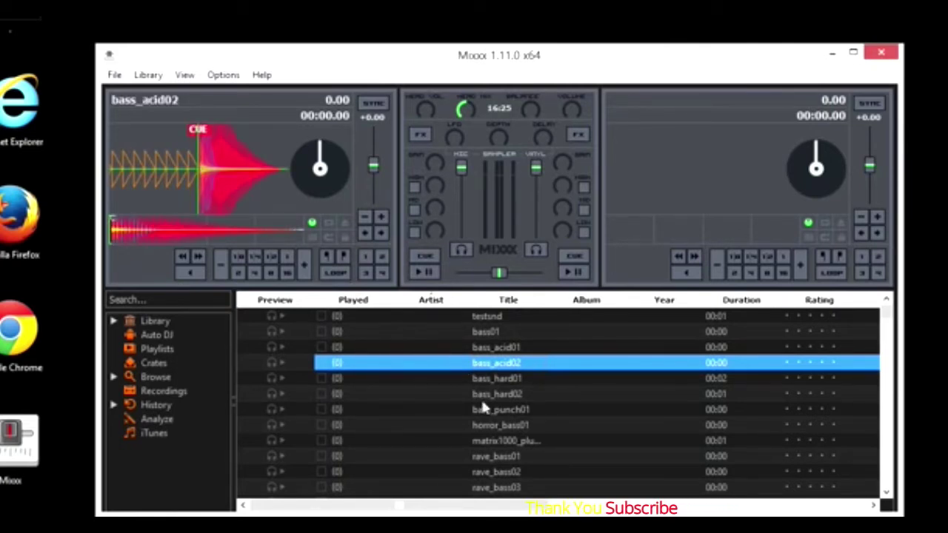
drag(481, 406, 654, 187)
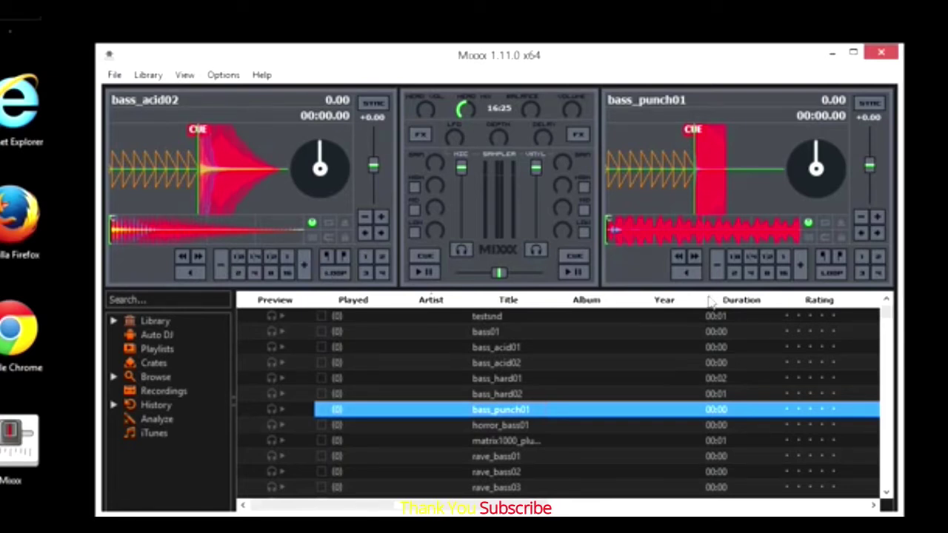
Play bass_punch01 on deck 2, then start bass_acid02 on deck 1
click(683, 281)
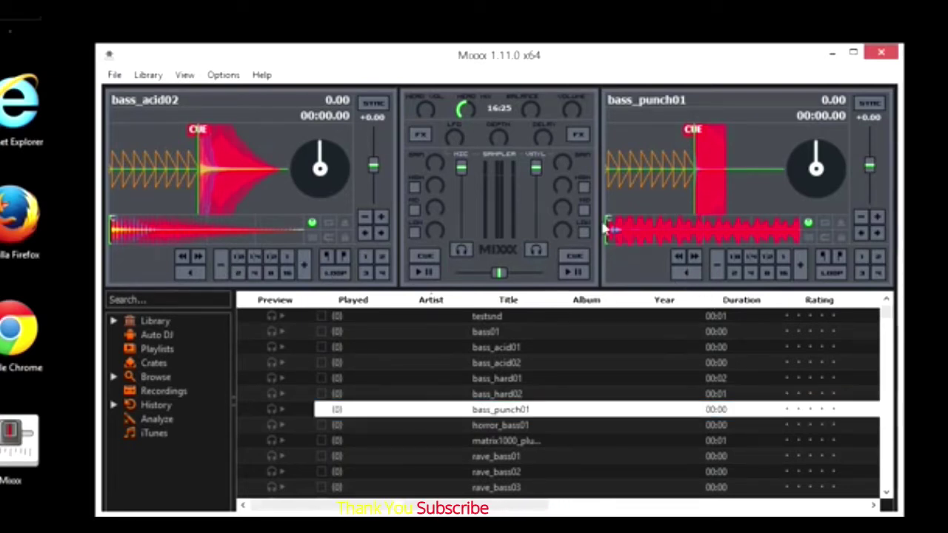
click(574, 273)
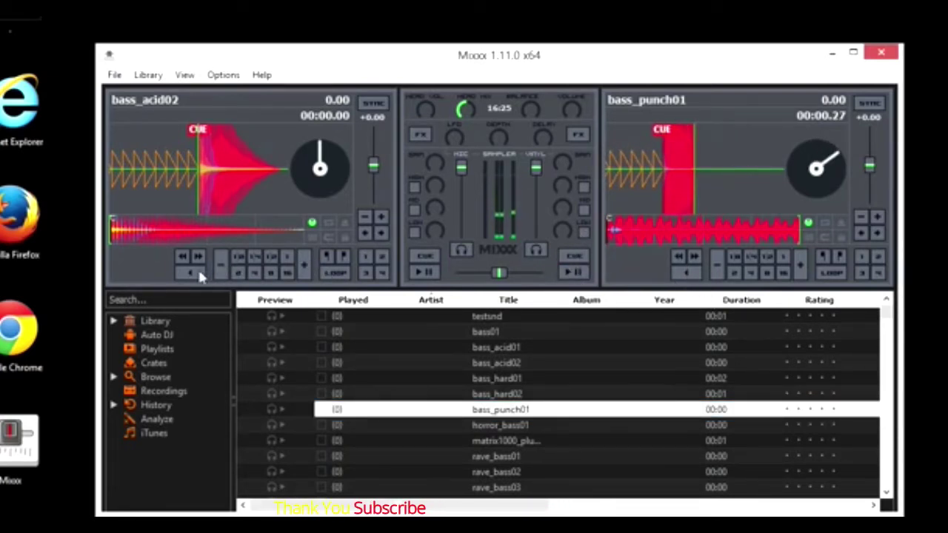
click(412, 270)
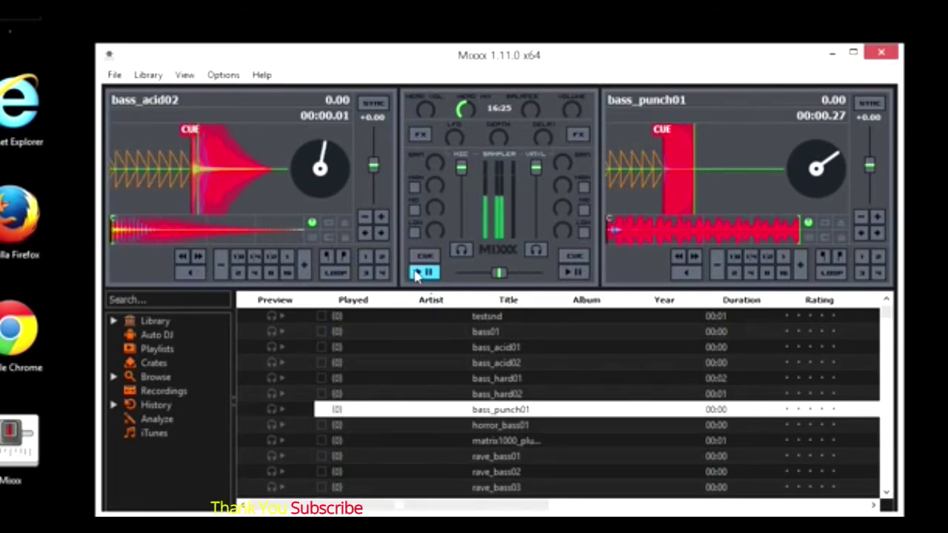